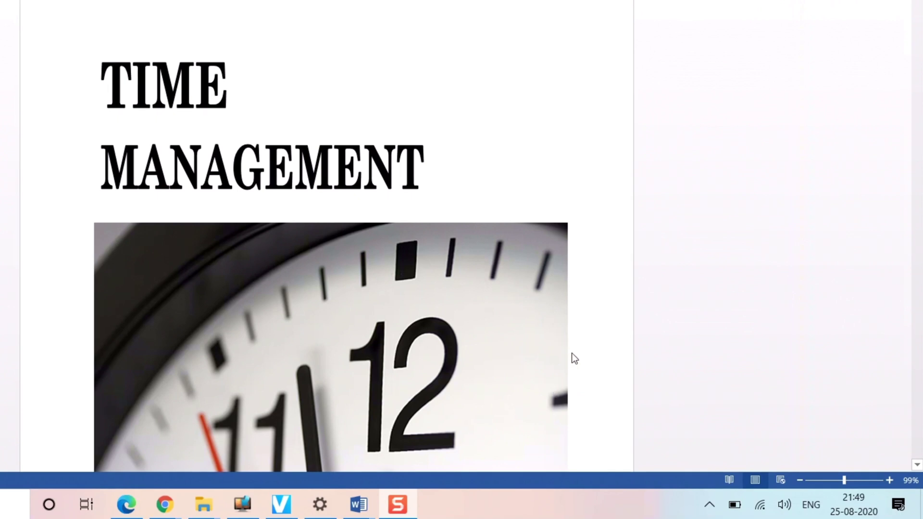
Look through the document from the title page to the Top 10 Time Tamers page and return to the beginning.
scroll(639, 367, down, 15)
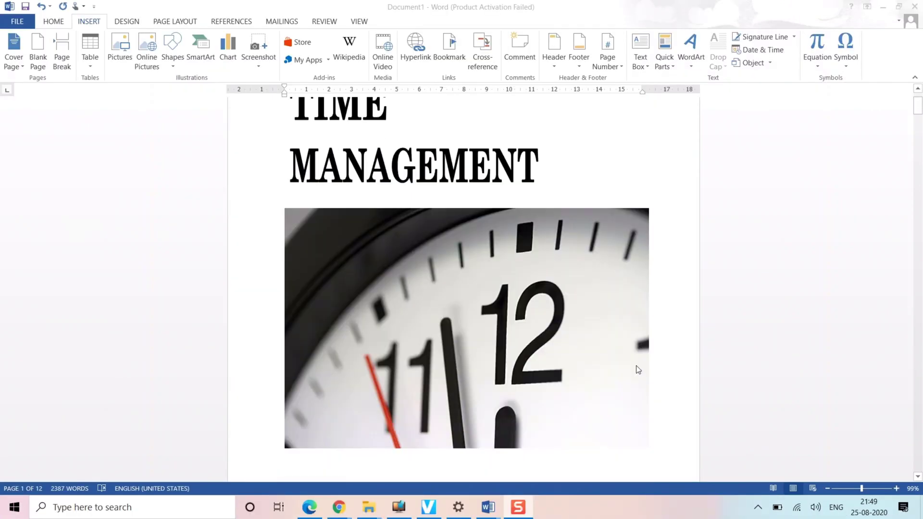
scroll(634, 368, down, 20)
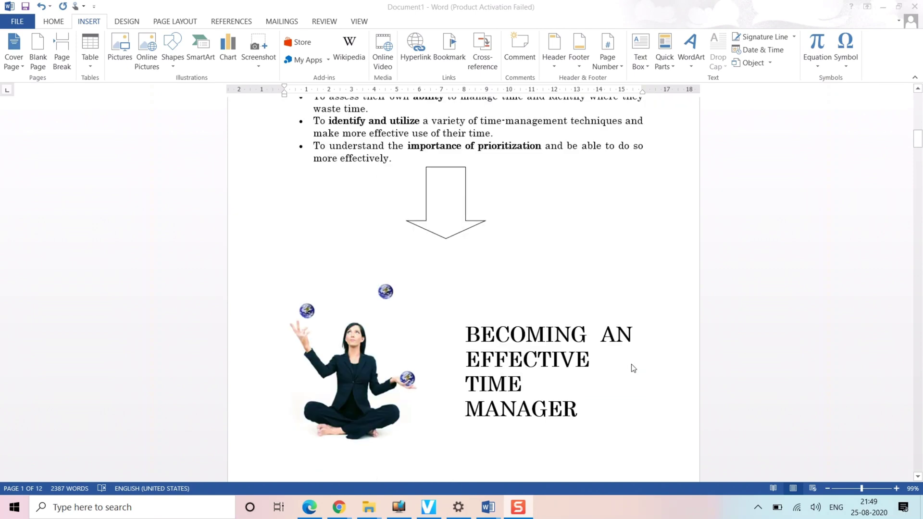
scroll(630, 366, down, 10)
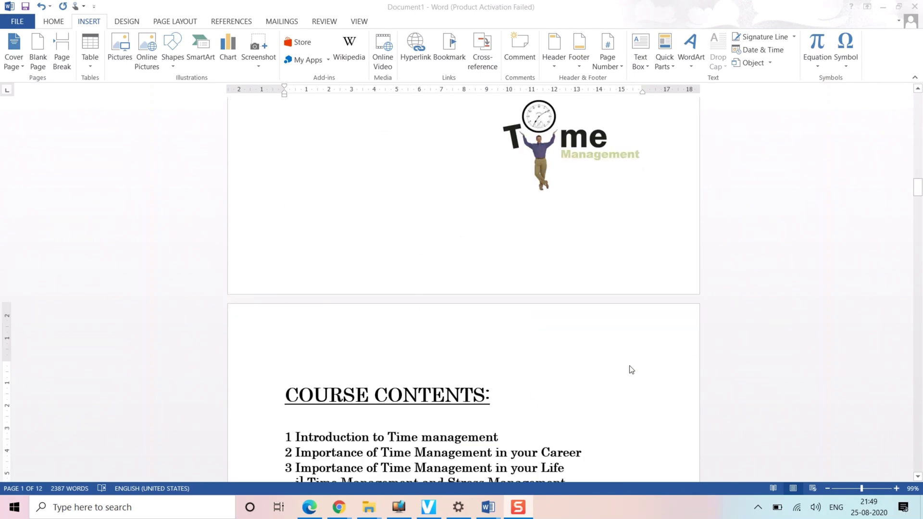
scroll(510, 244, up, 3)
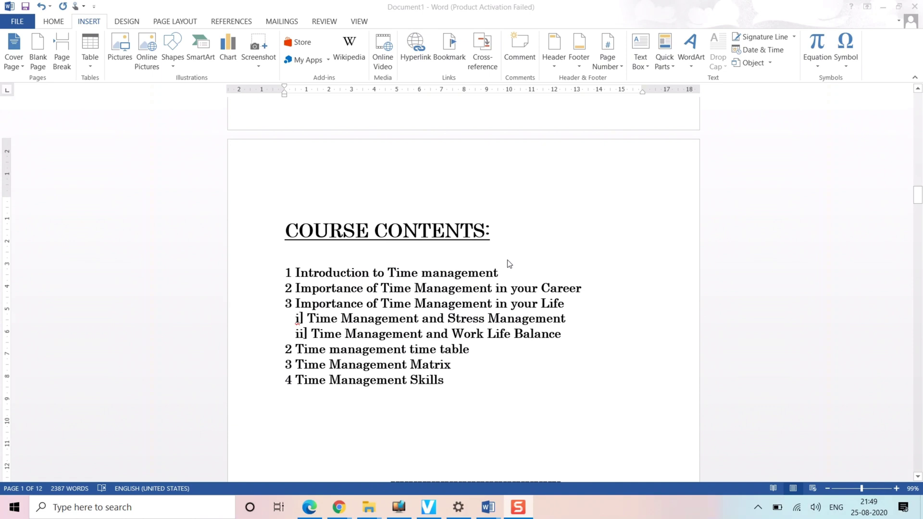
scroll(510, 264, down, 3)
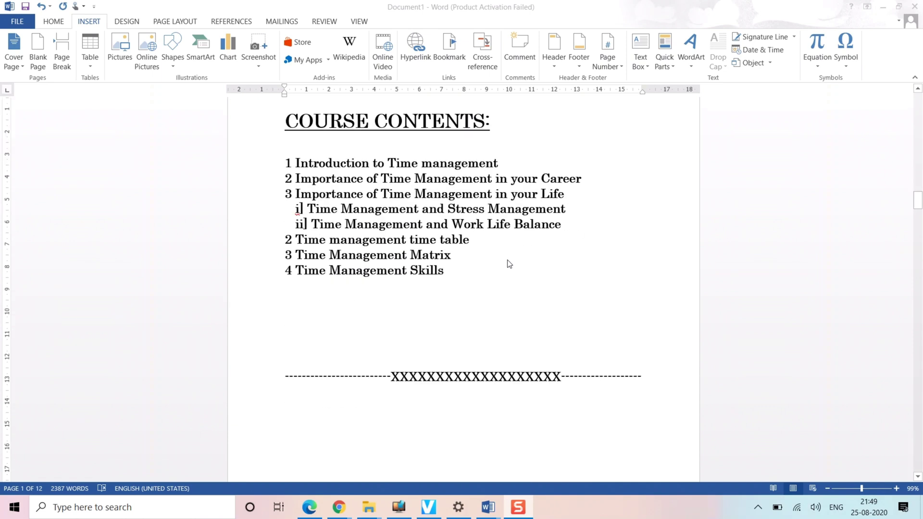
scroll(509, 264, down, 2)
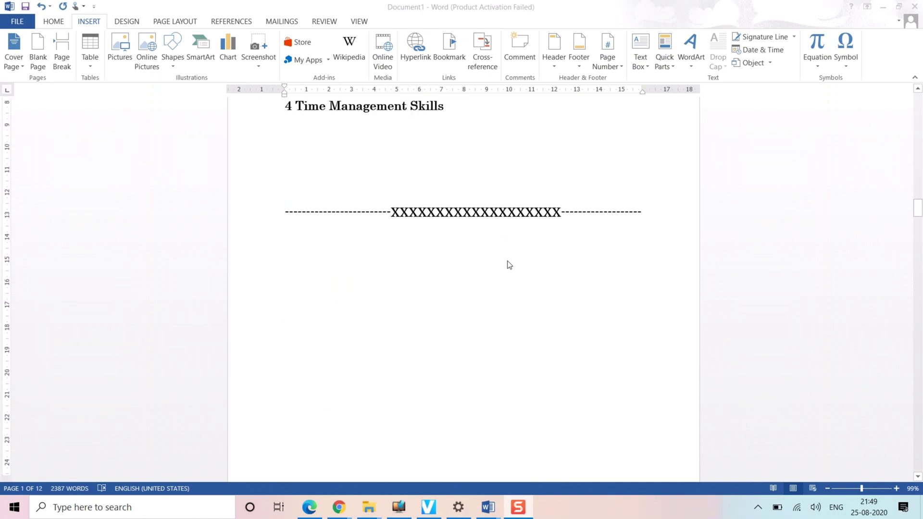
scroll(509, 265, down, 6)
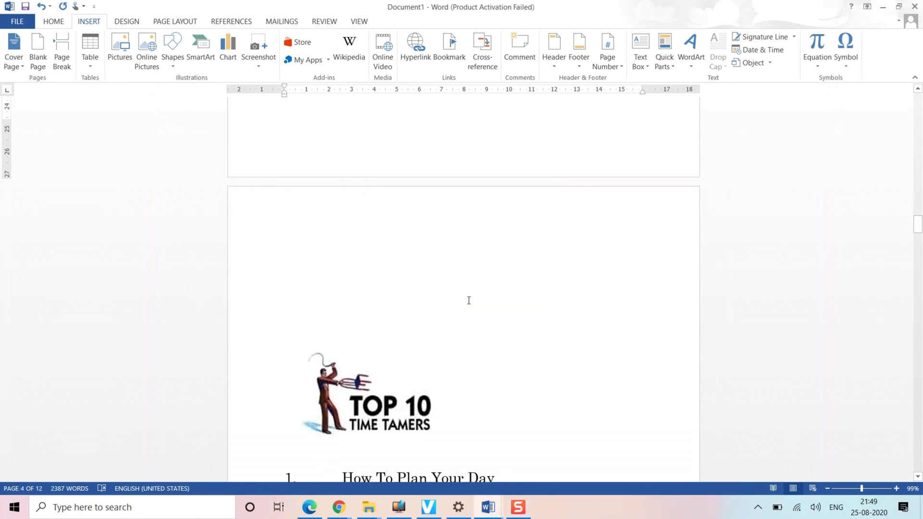
scroll(861, 255, up, 1)
drag(917, 217, 914, 91)
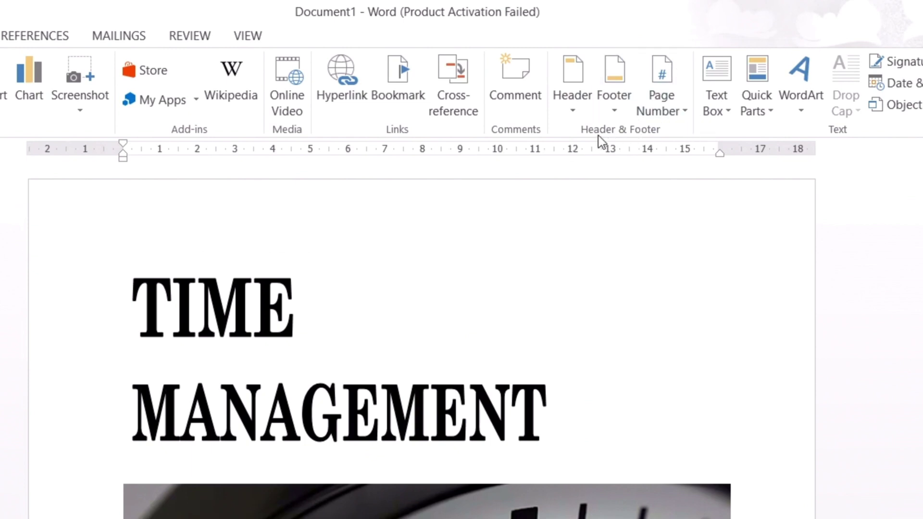
Insert page numbers at the top of the pages using the Plain Number 3 style.
click(685, 114)
mouse_move(675, 134)
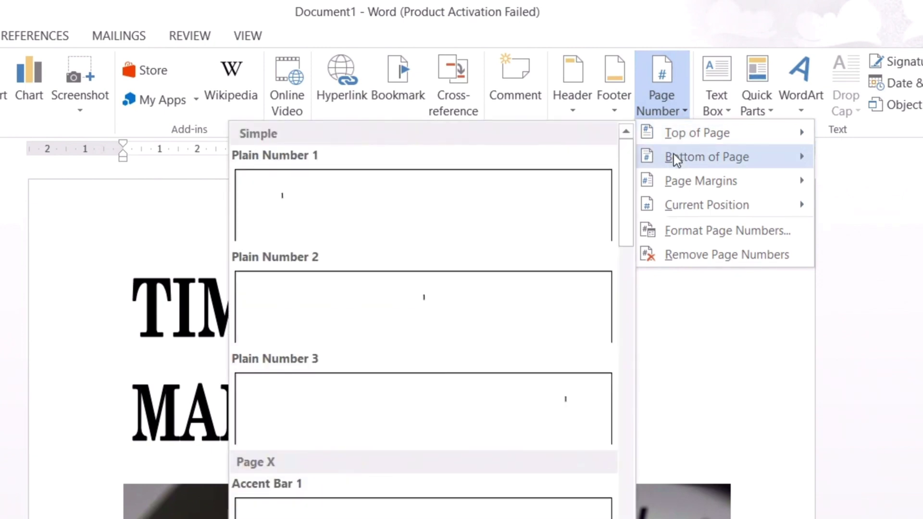
mouse_move(675, 158)
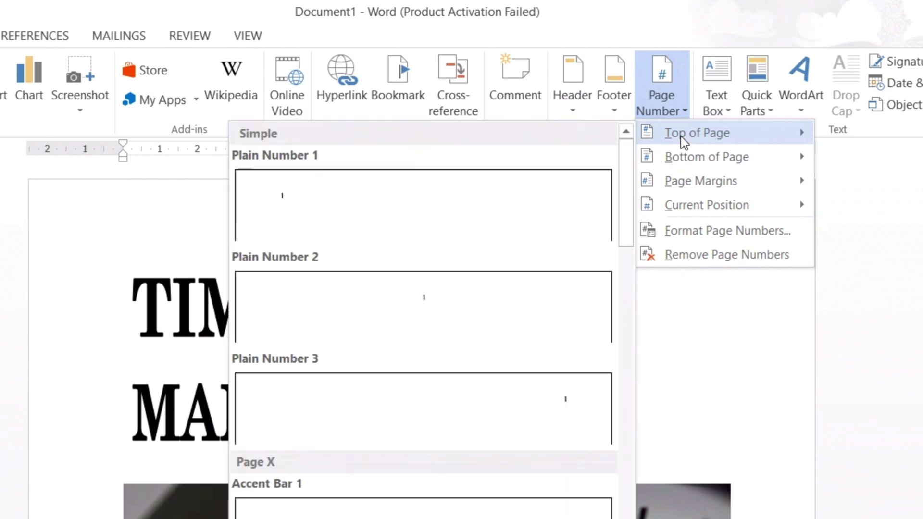
click(465, 383)
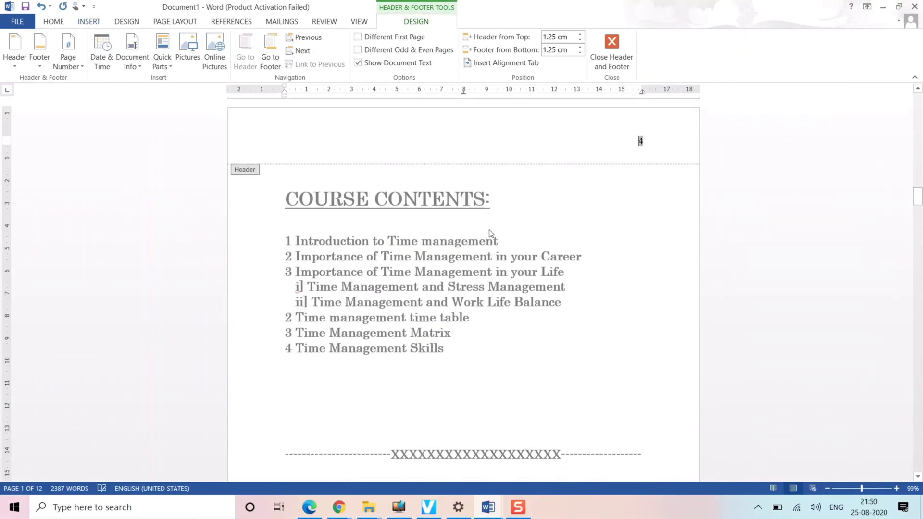
Check the header page numbers from the title page through the Top 10 Time Tamers page.
drag(918, 198, 897, 84)
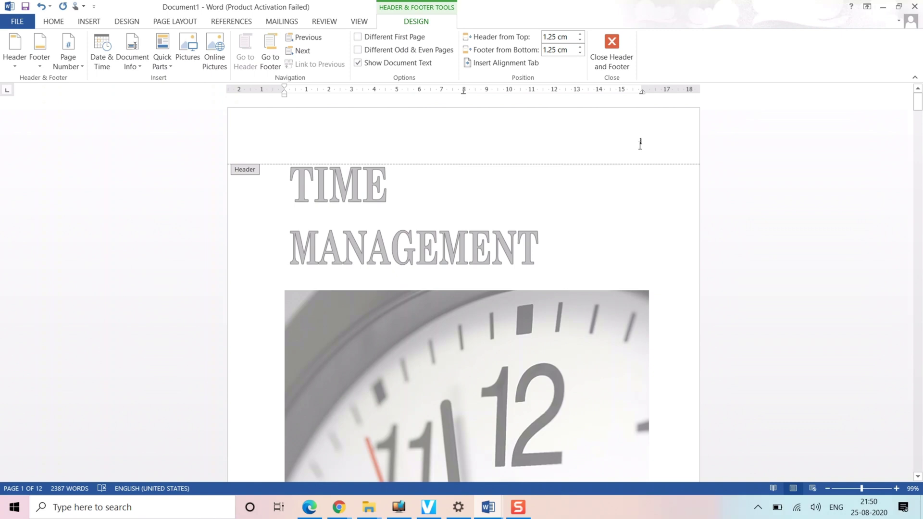
scroll(657, 278, down, 20)
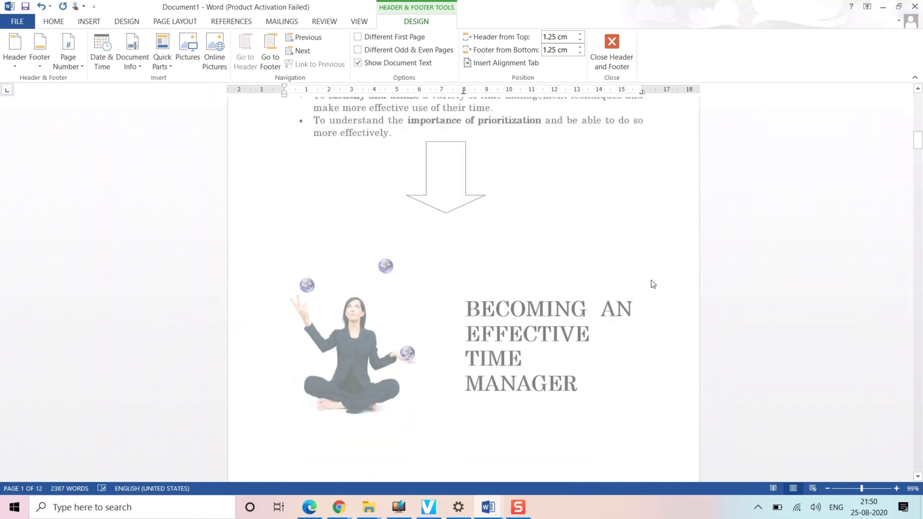
scroll(653, 283, down, 15)
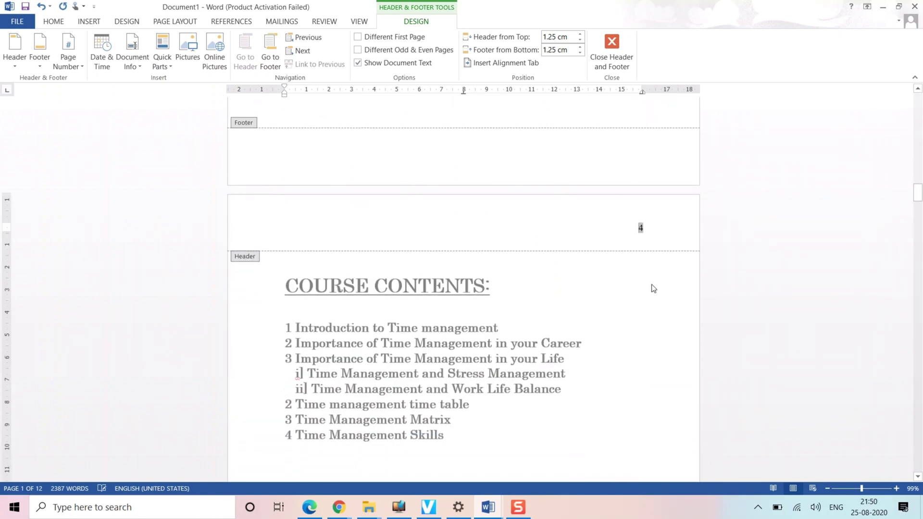
scroll(654, 289, down, 15)
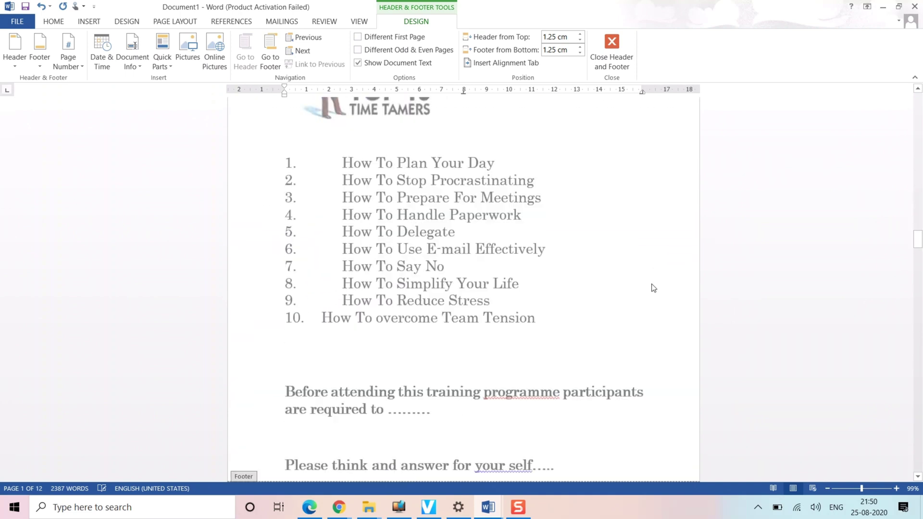
scroll(654, 289, down, 4)
scroll(654, 288, up, 6)
drag(919, 230, 913, 93)
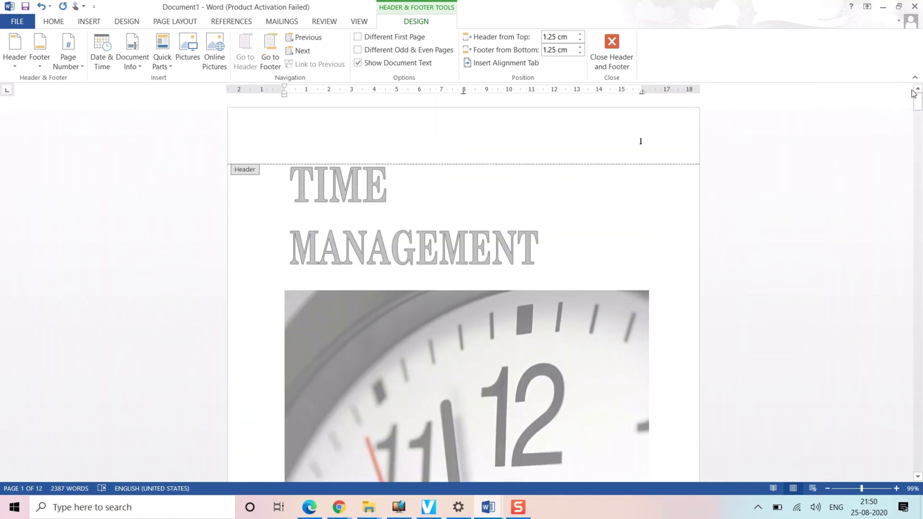
Undo the page number insertion and return to the body text.
key(ctrl+z)
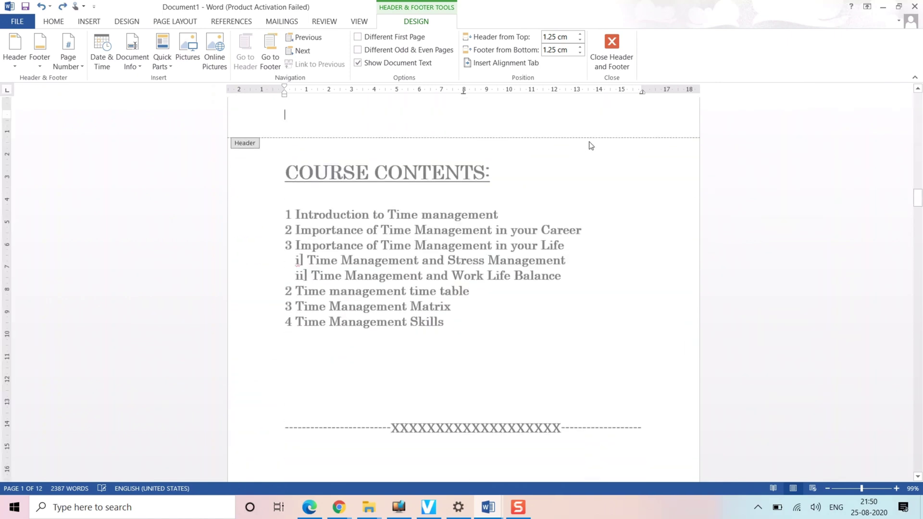
double_click(598, 311)
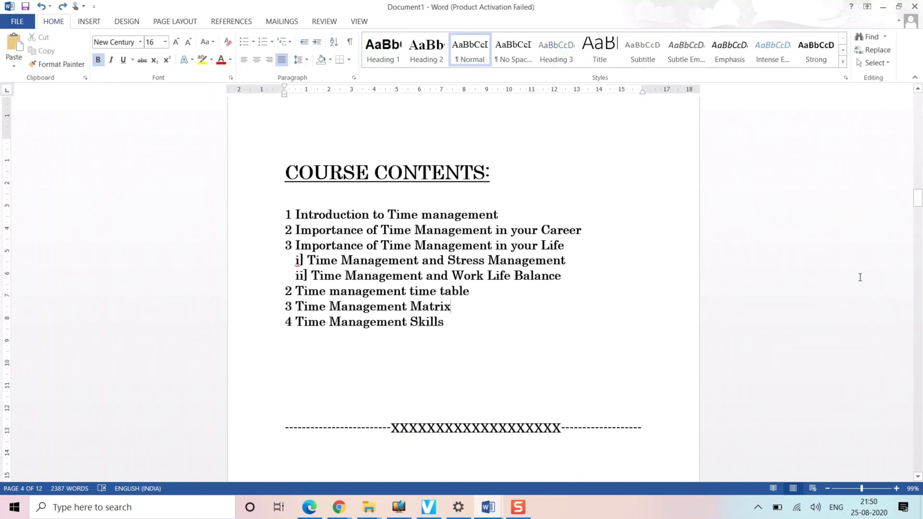
Show paragraph marks and hidden formatting symbols throughout the document.
drag(919, 204, 916, 95)
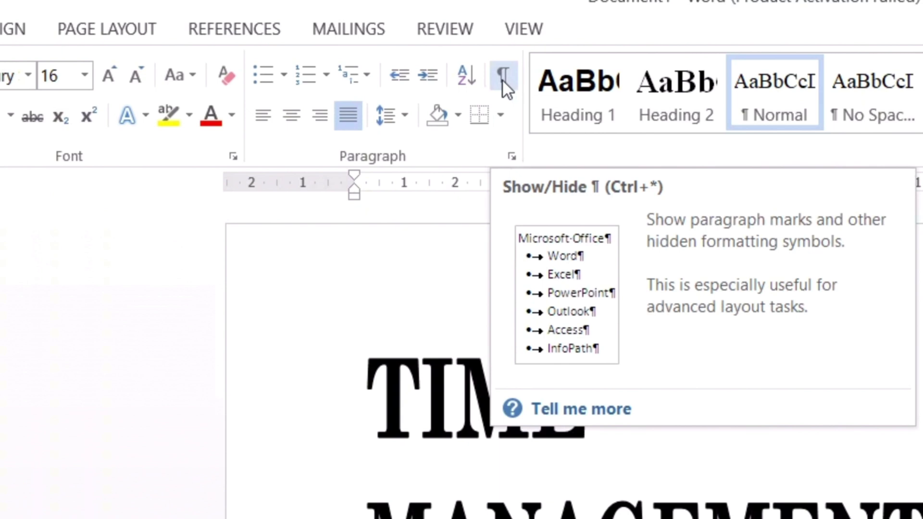
click(502, 79)
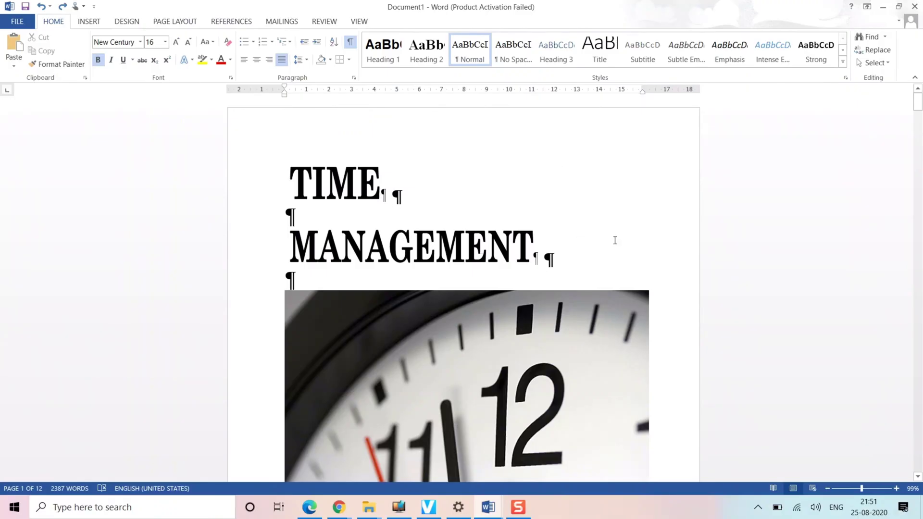
scroll(748, 241, down, 15)
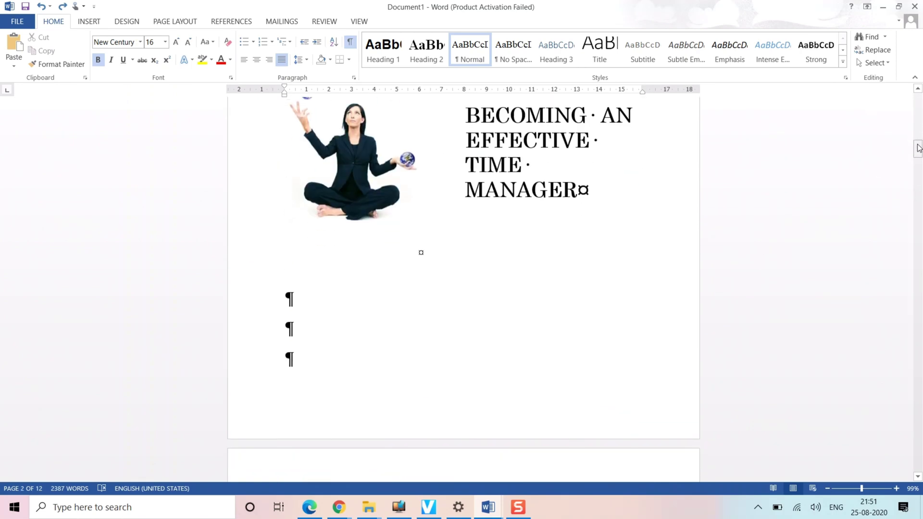
Insert a Next Page section break at the start of page 5, before the Top 10 Time Tamers picture.
drag(919, 148, 890, 229)
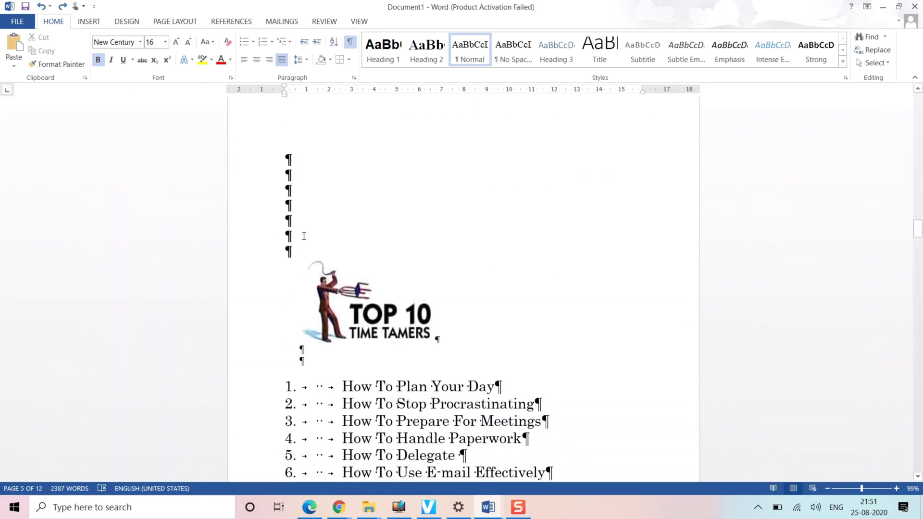
scroll(385, 176, up, 5)
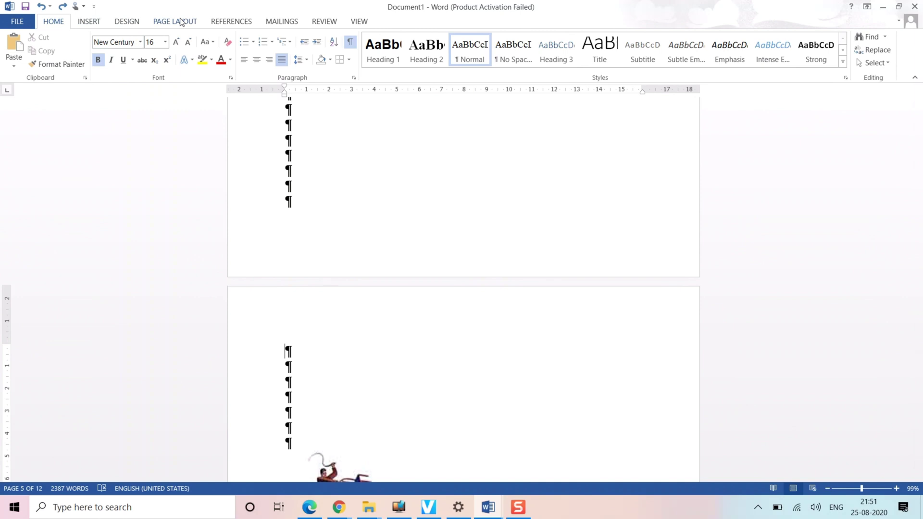
click(180, 22)
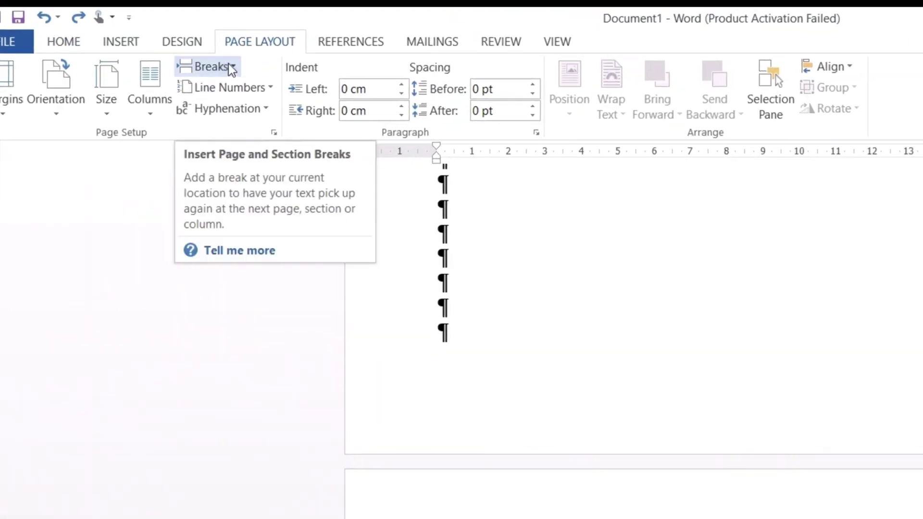
click(231, 69)
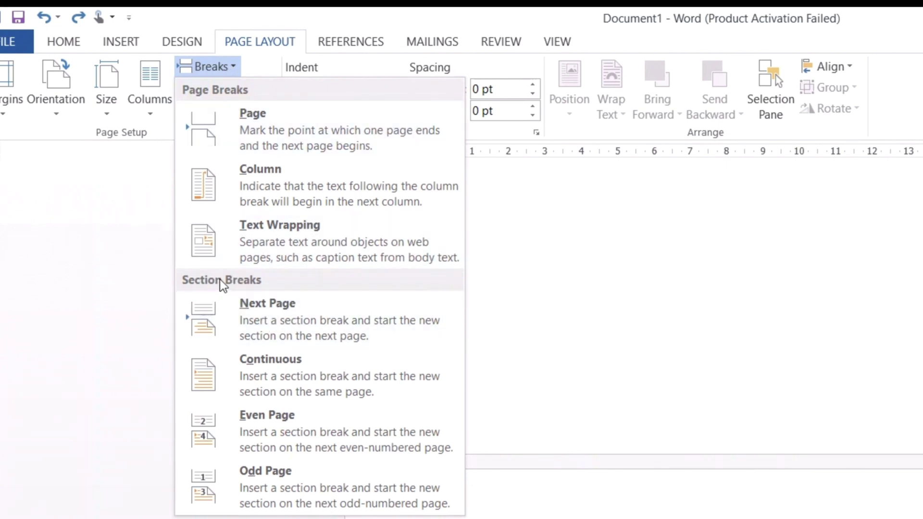
click(298, 328)
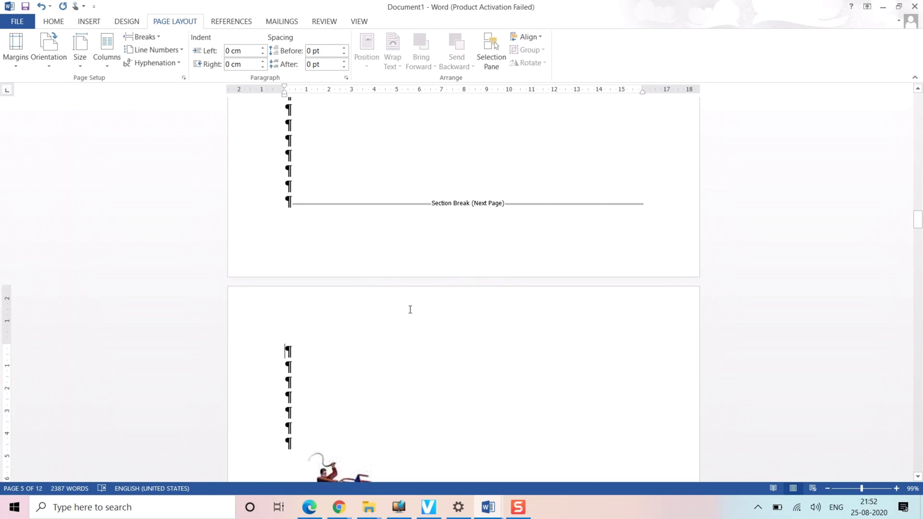
Insert top-of-page numbers in the Plain Number 3 style from the new section on page 5.
scroll(396, 368, up, 1)
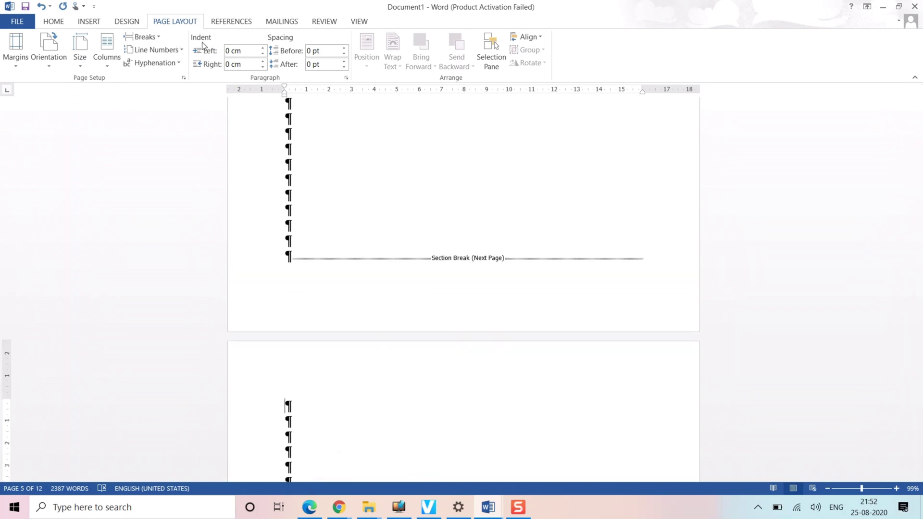
click(91, 24)
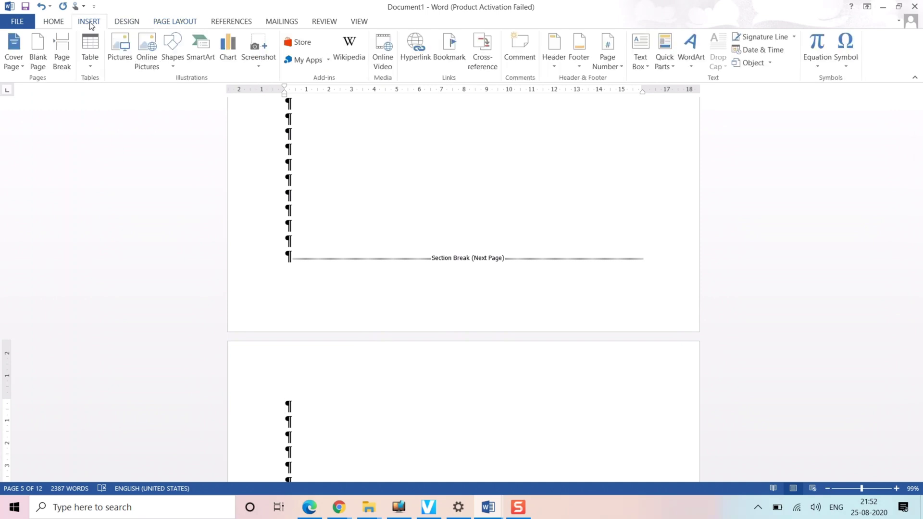
click(618, 70)
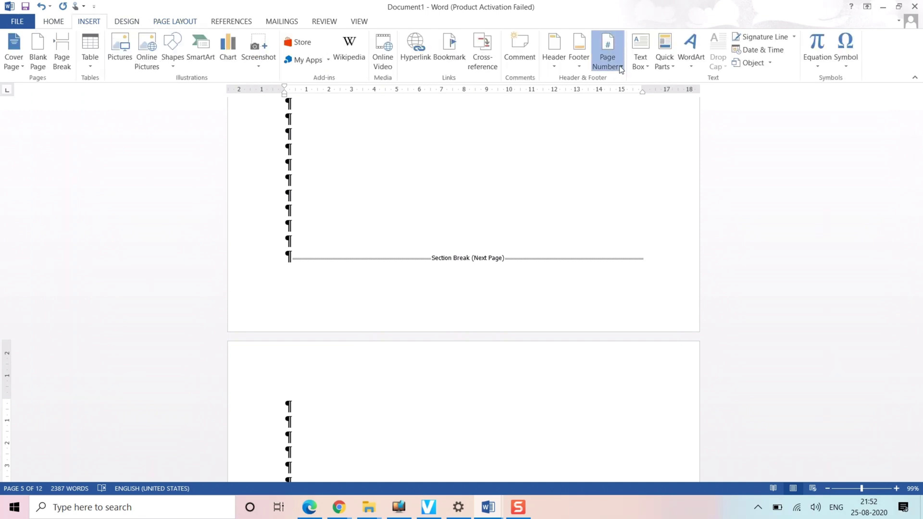
mouse_move(624, 78)
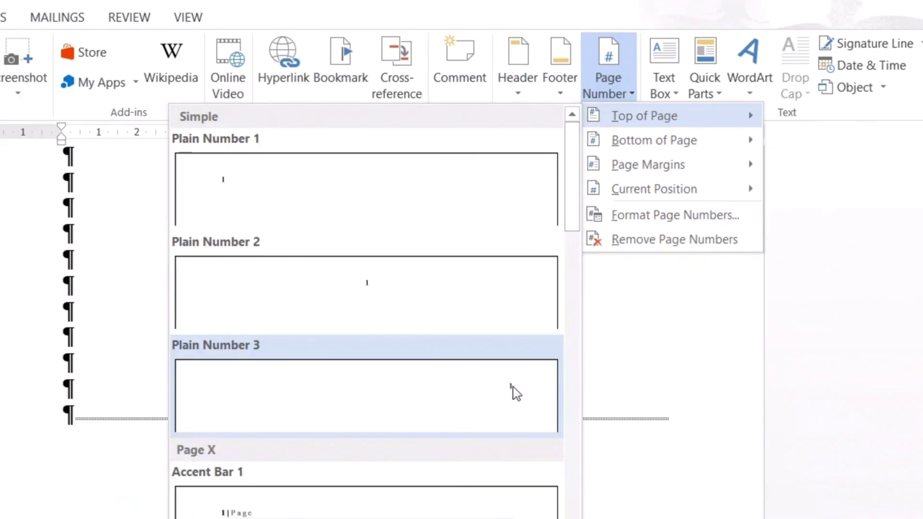
click(501, 428)
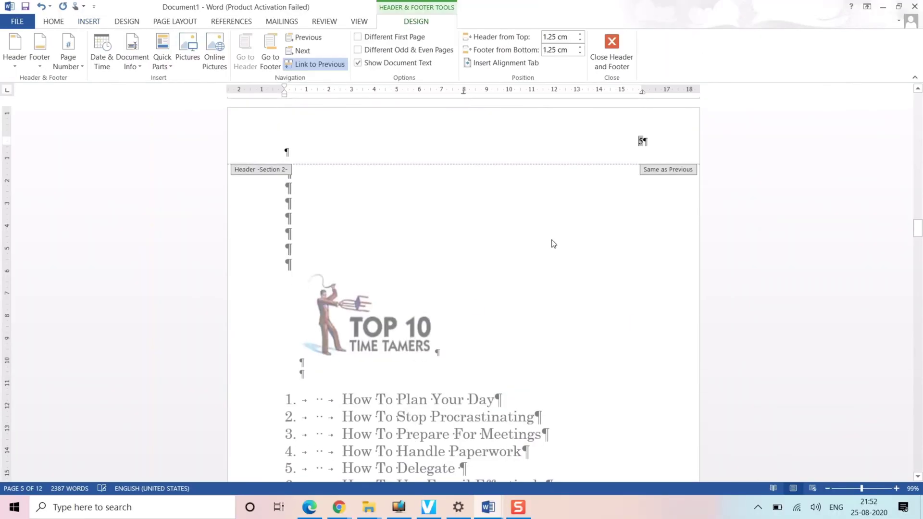
Examine the headers and footers on both sides of the section break and on the Course Contents page.
scroll(657, 195, up, 5)
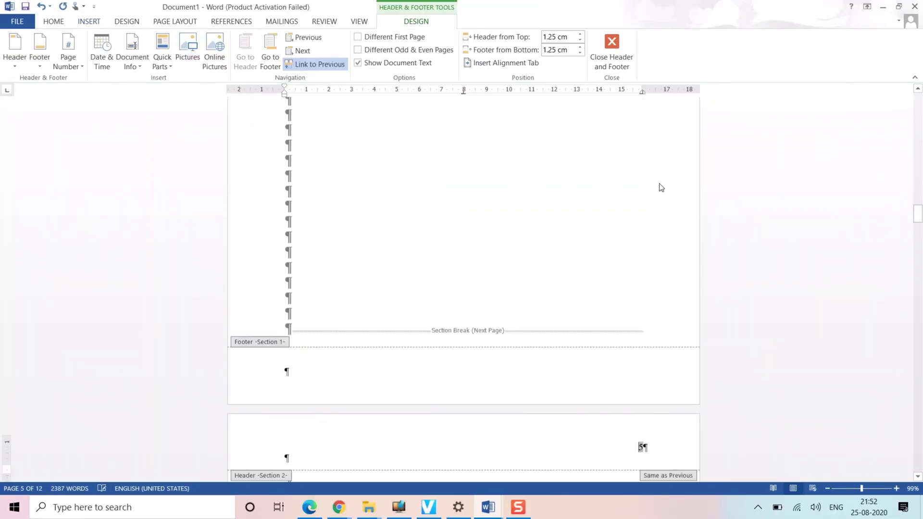
scroll(656, 213, down, 1)
scroll(640, 329, up, 3)
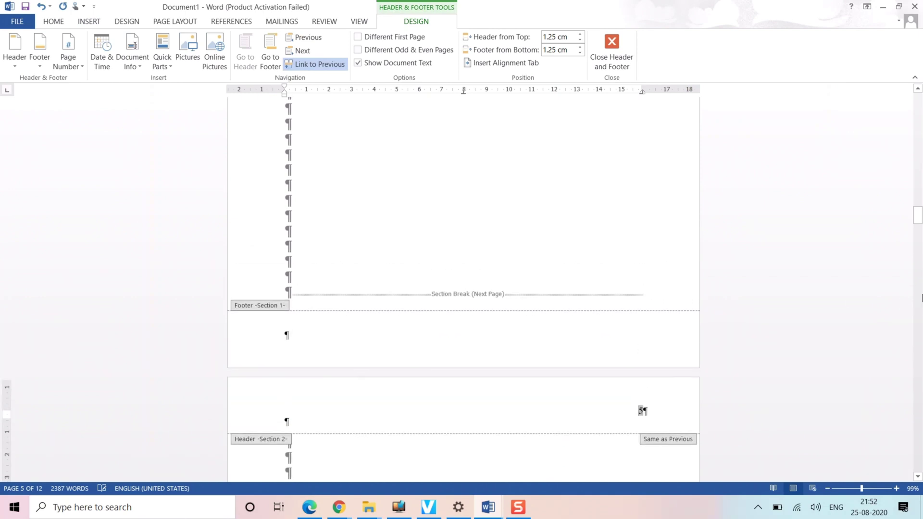
drag(919, 212, 901, 224)
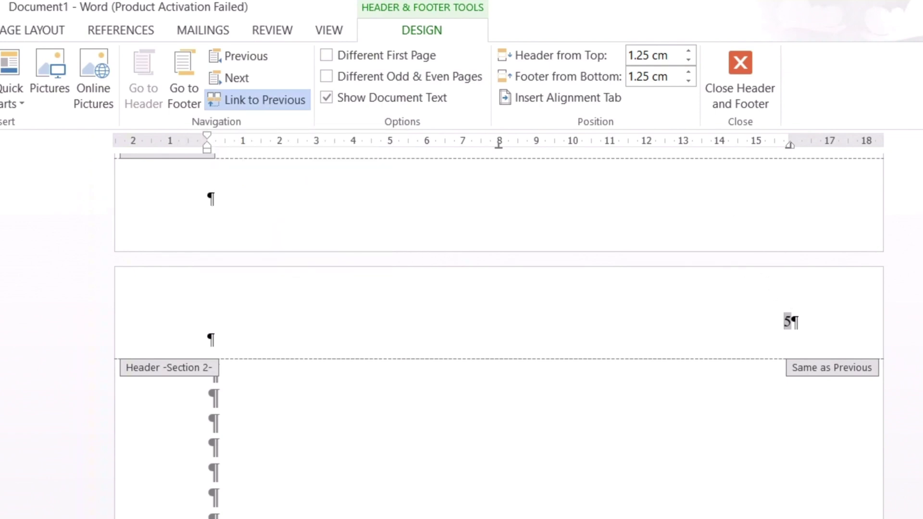
scroll(499, 337, up, 15)
scroll(500, 337, down, 14)
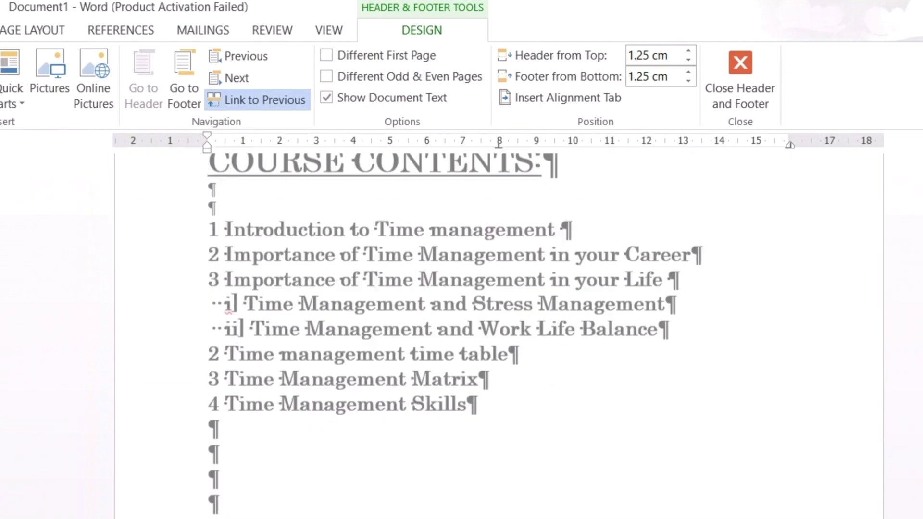
Unlink the Section 2 header on page 5 from the previous section's header.
scroll(499, 337, down, 1)
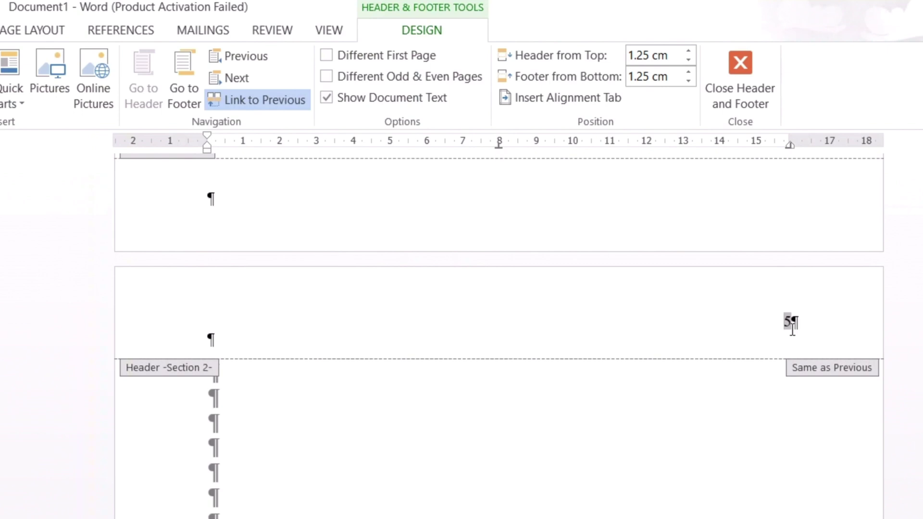
click(257, 102)
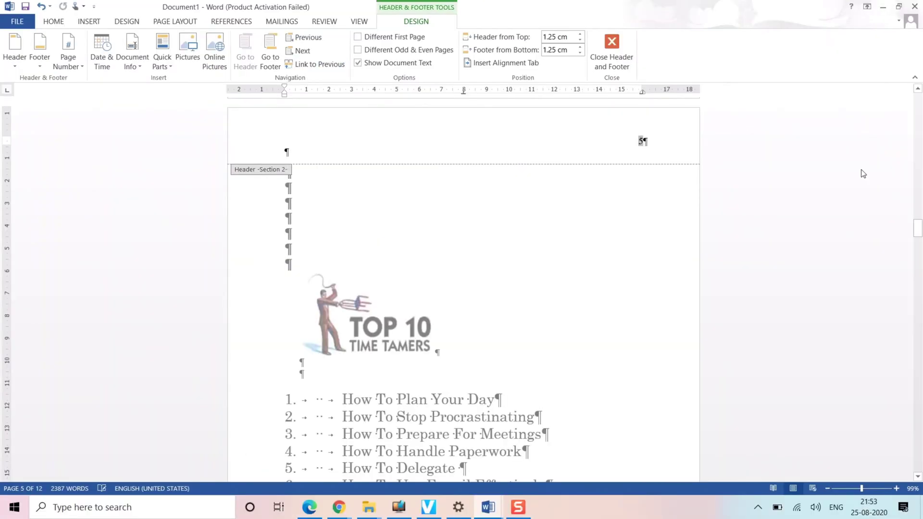
Set Section 2's page numbering to start at 1 instead of continuing from the previous section.
mouse_move(917, 229)
mouse_down()
mouse_move(912, 204)
mouse_move(907, 227)
mouse_up()
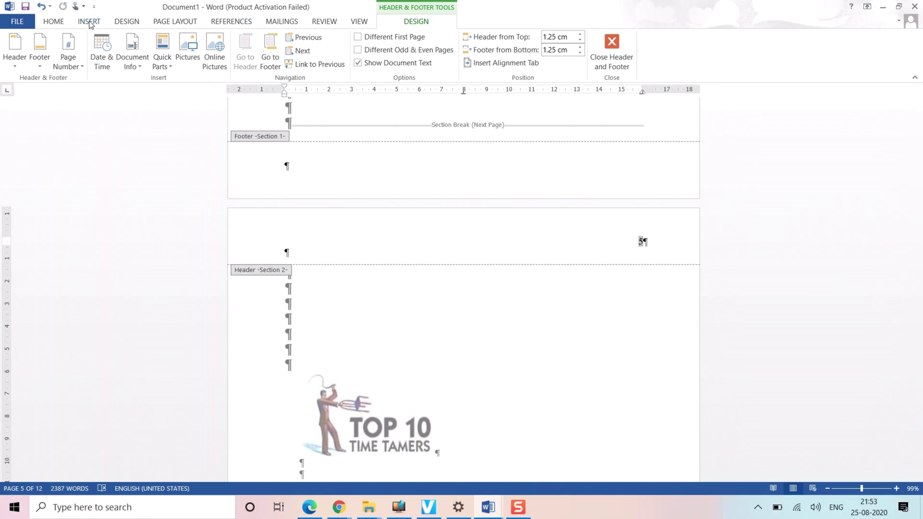
click(89, 21)
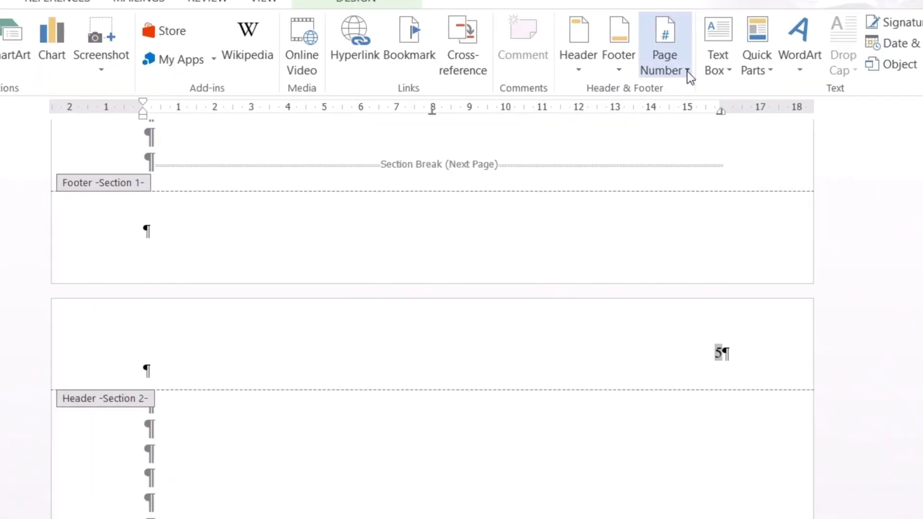
click(687, 72)
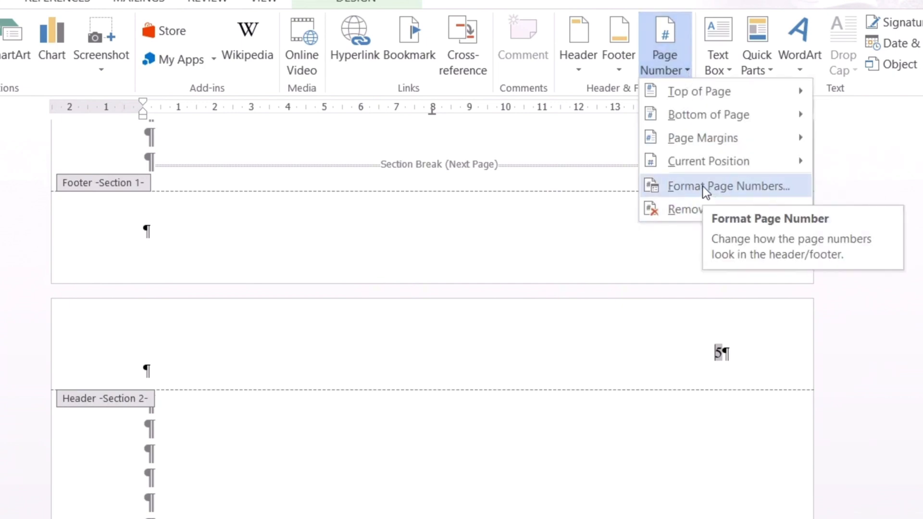
click(703, 187)
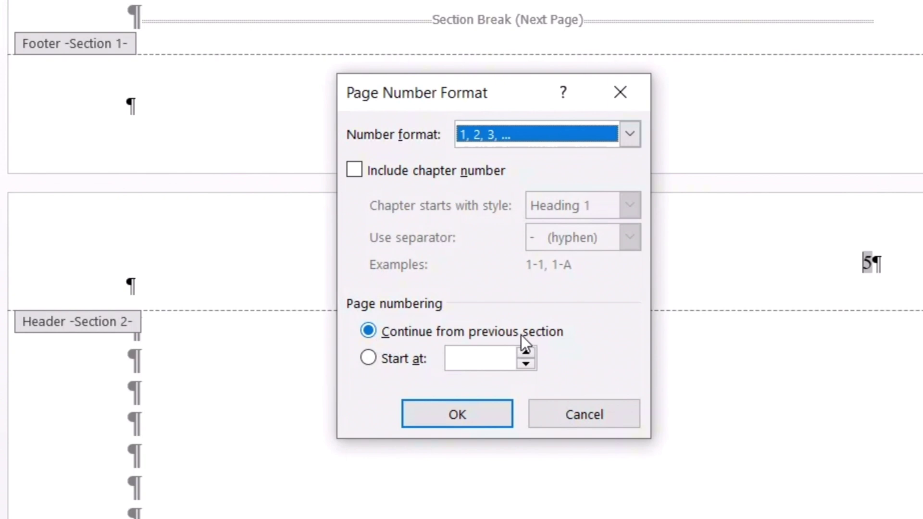
click(368, 359)
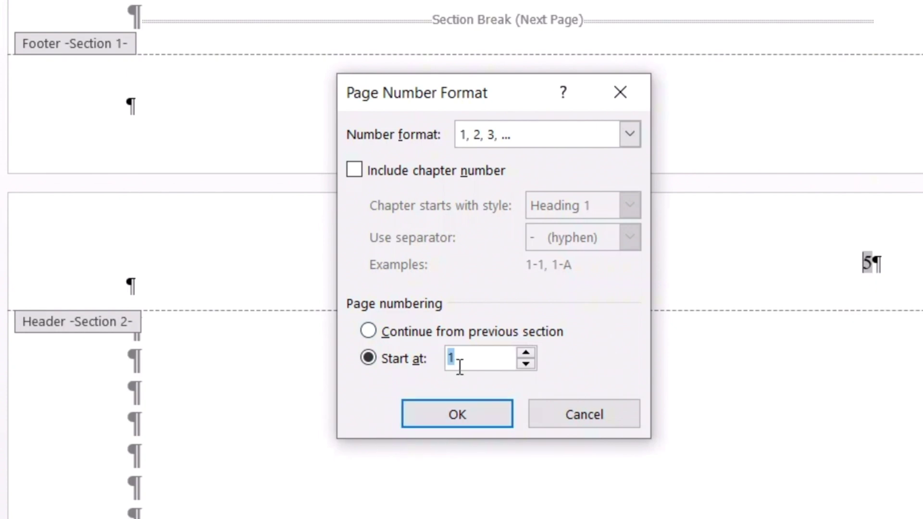
click(449, 416)
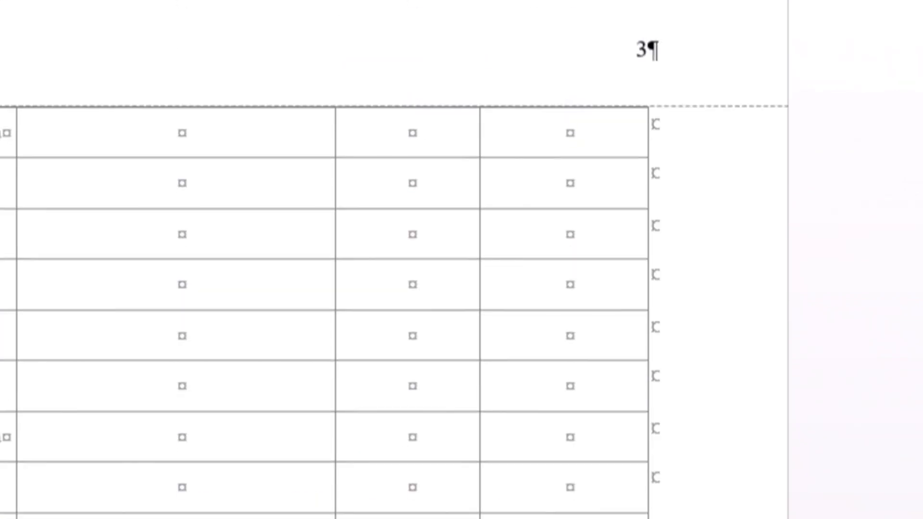
Remove the page numbers from Section 1, working from the header of the title page.
drag(899, 270, 888, 230)
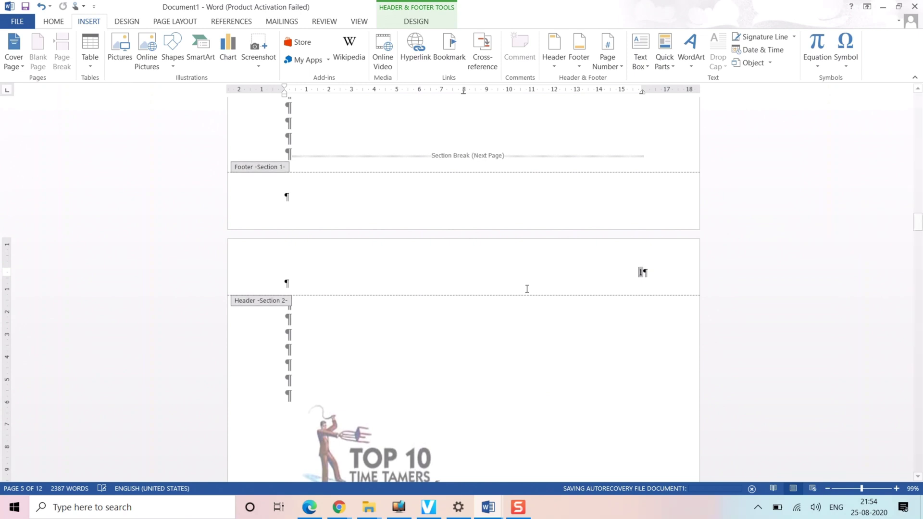
click(584, 283)
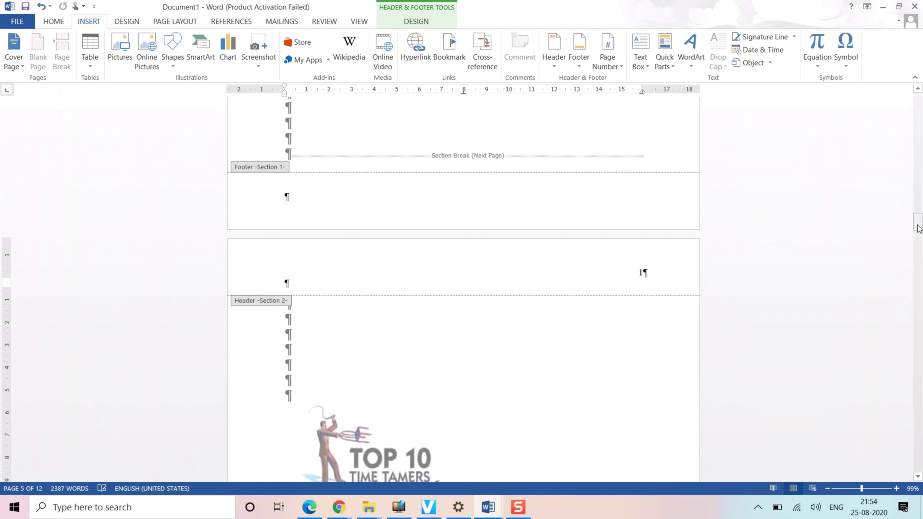
drag(919, 229, 914, 195)
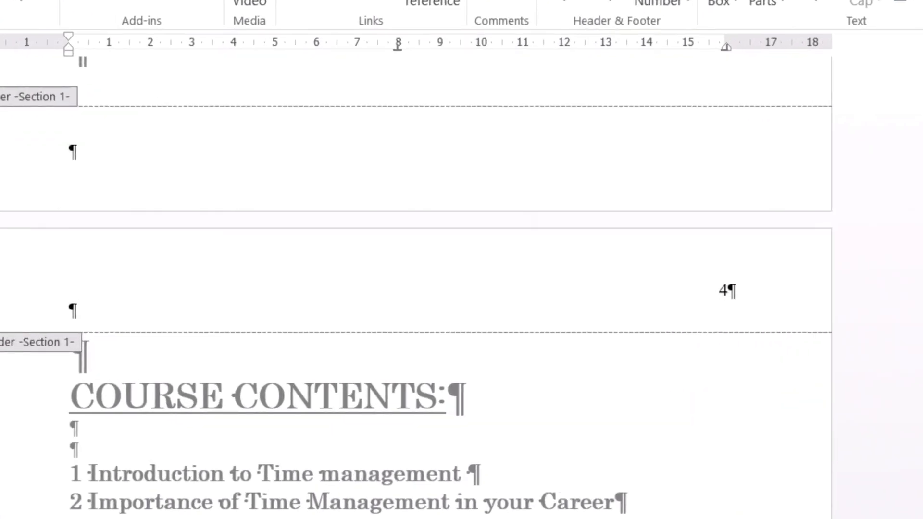
scroll(450, 289, up, 15)
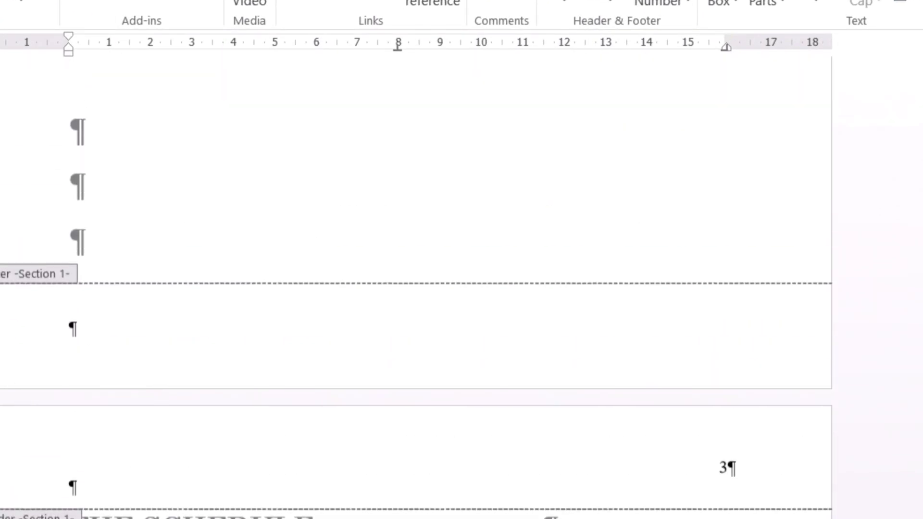
scroll(416, 288, up, 15)
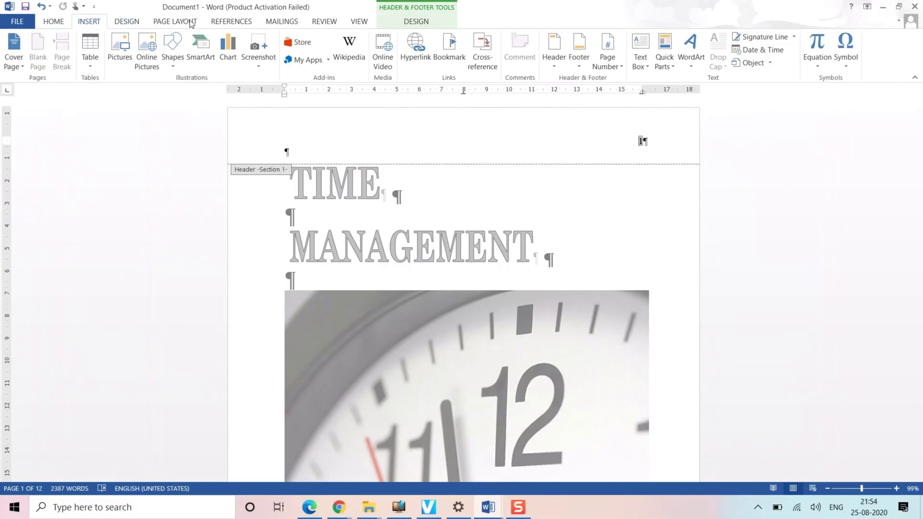
click(620, 68)
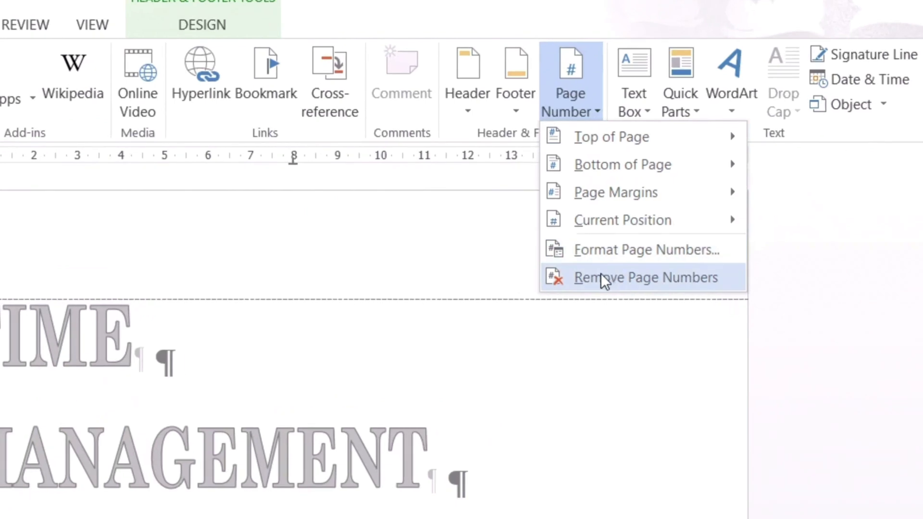
click(601, 277)
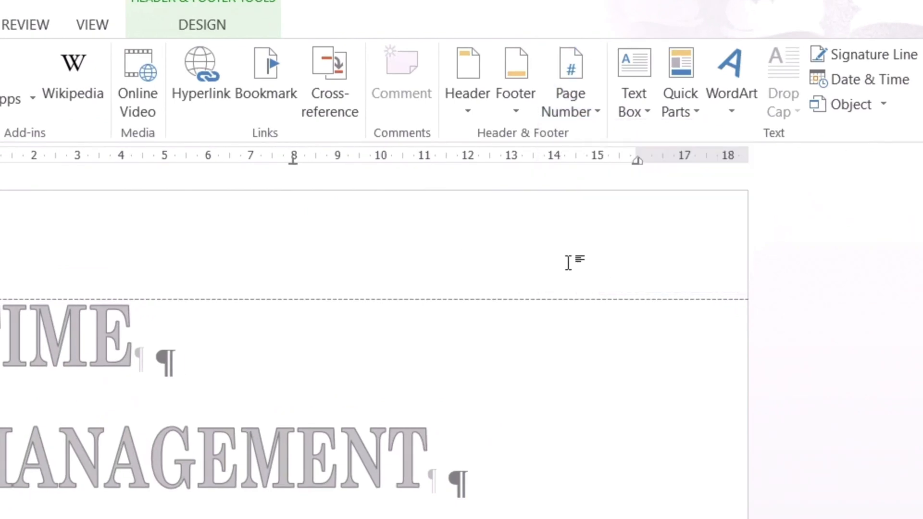
Examine the page headers from the title page through the start of Section 2 to check where numbering begins.
drag(919, 107, 922, 233)
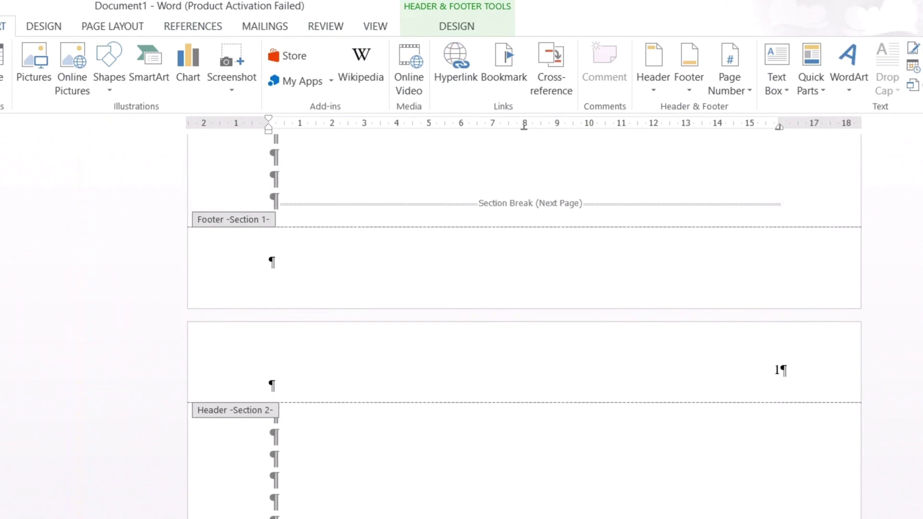
click(1, 27)
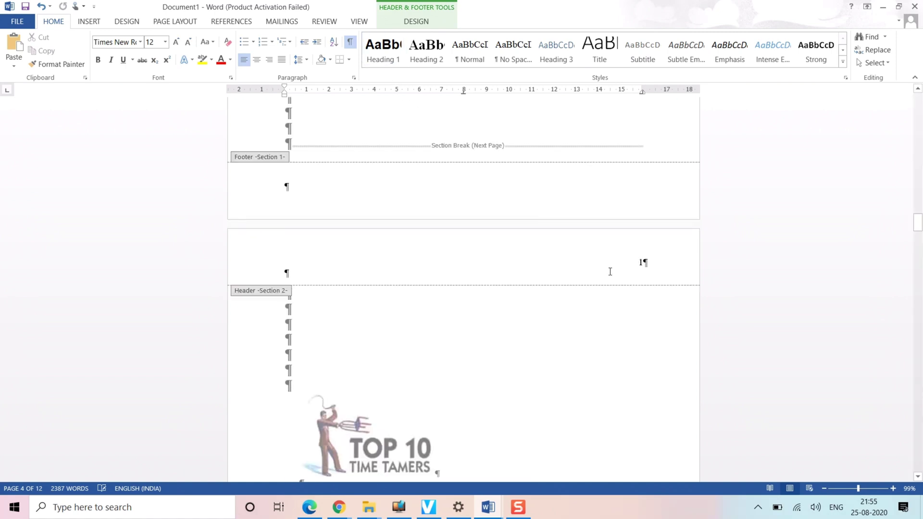
scroll(642, 262, up, 20)
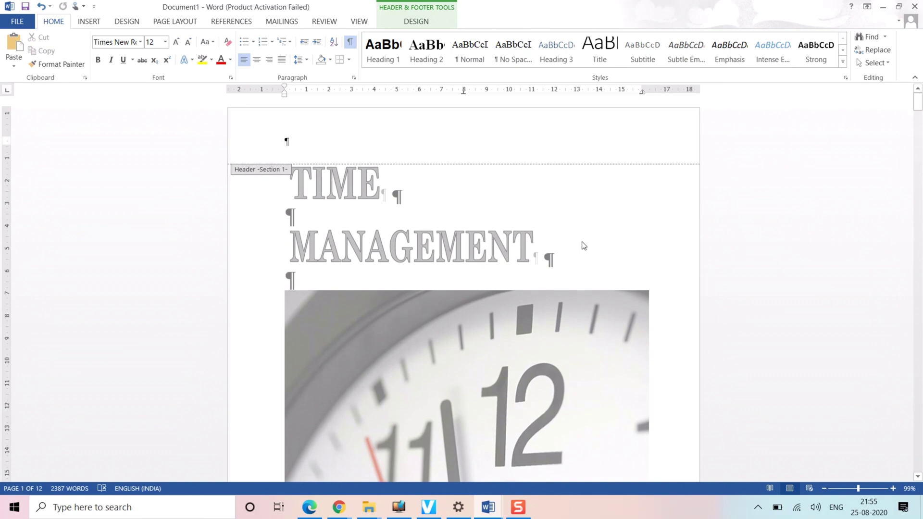
scroll(584, 245, down, 3)
scroll(581, 248, down, 20)
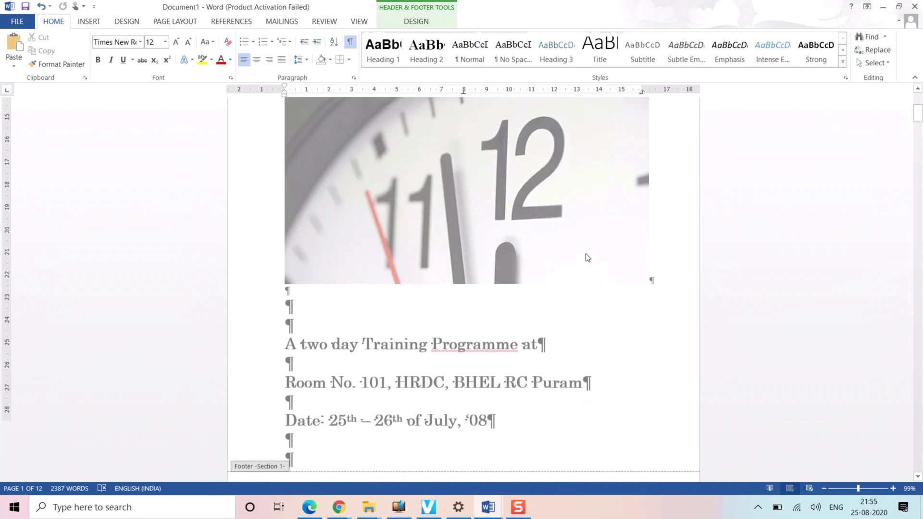
scroll(595, 317, down, 10)
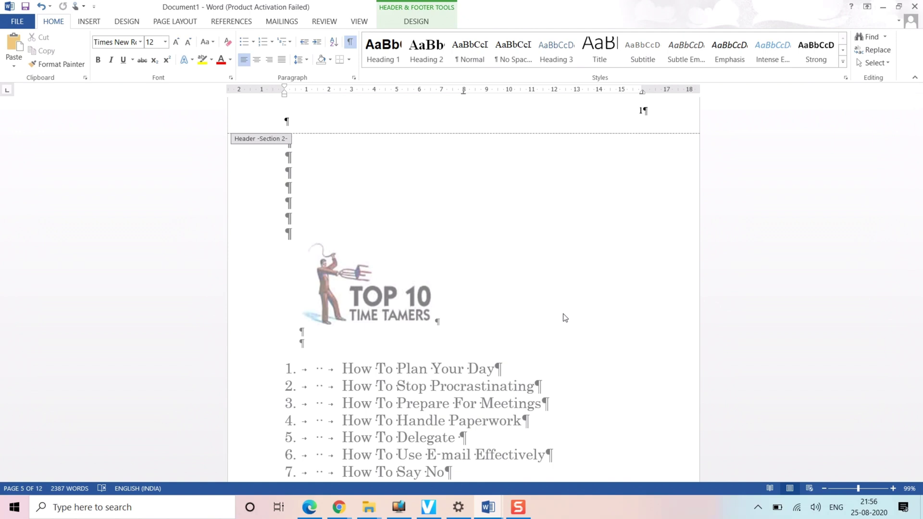
scroll(592, 209, up, 3)
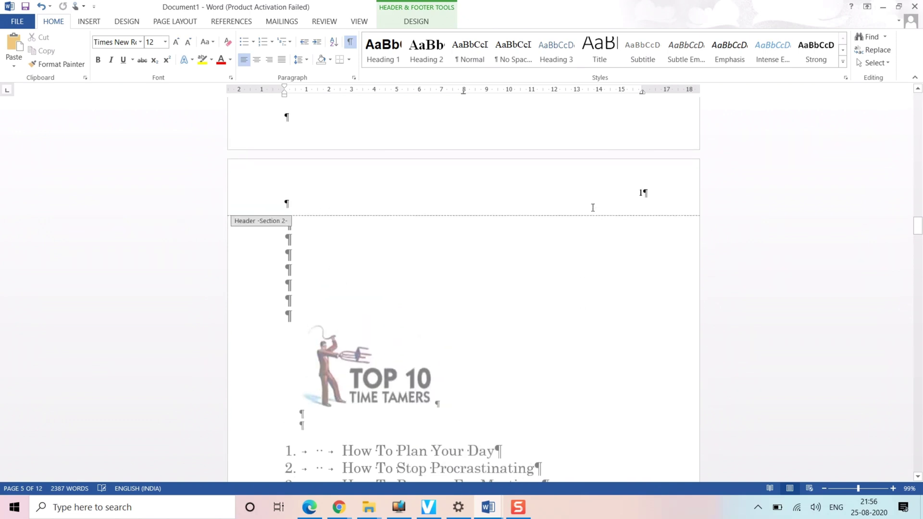